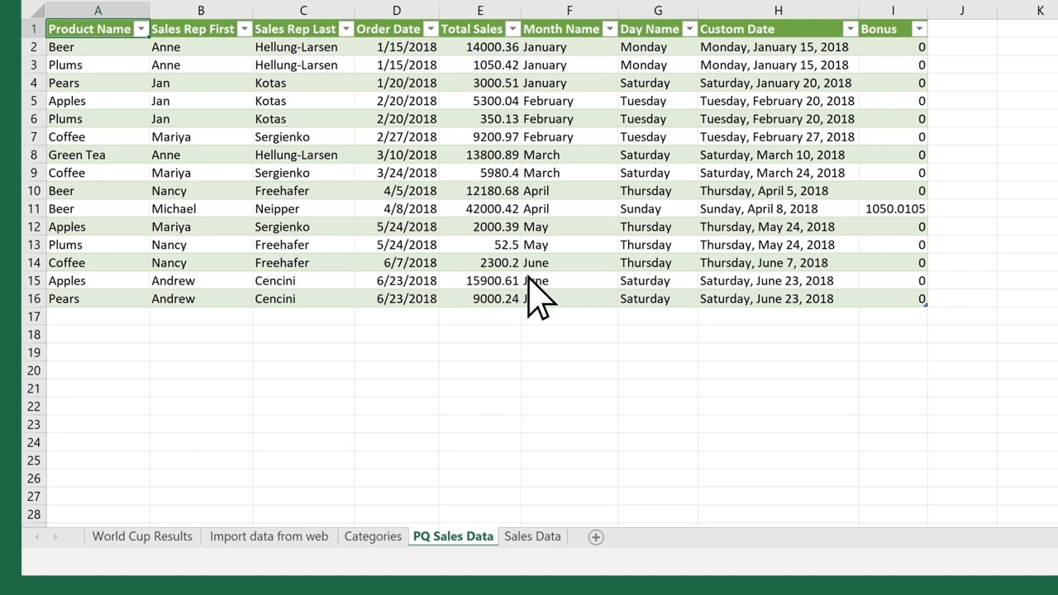
- Load the Categories sheet's table through Power Query into a new worksheet and name that sheet PQ Categories
click(385, 541)
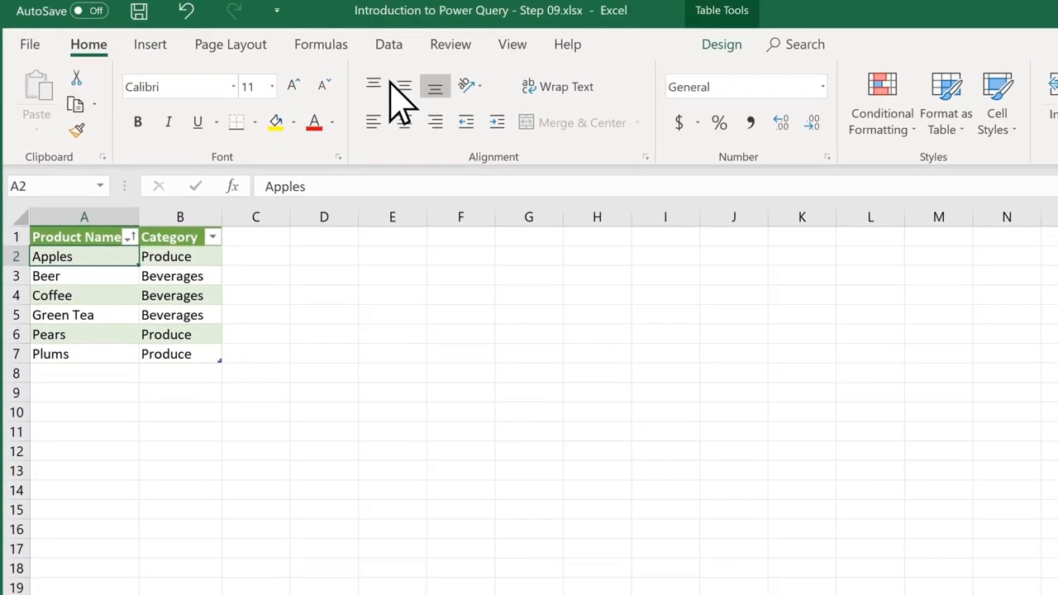
click(388, 54)
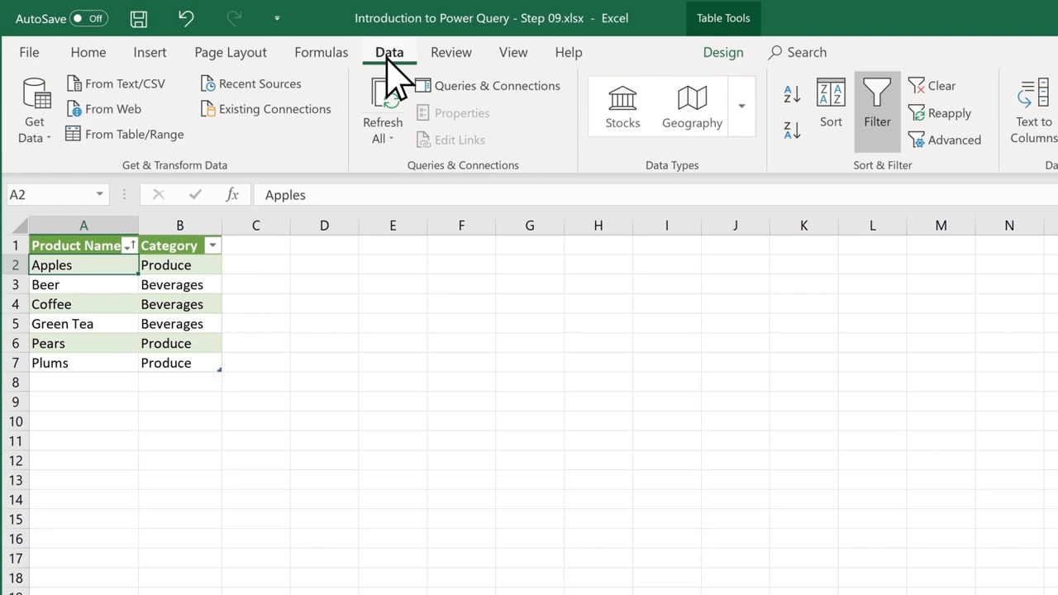
click(128, 136)
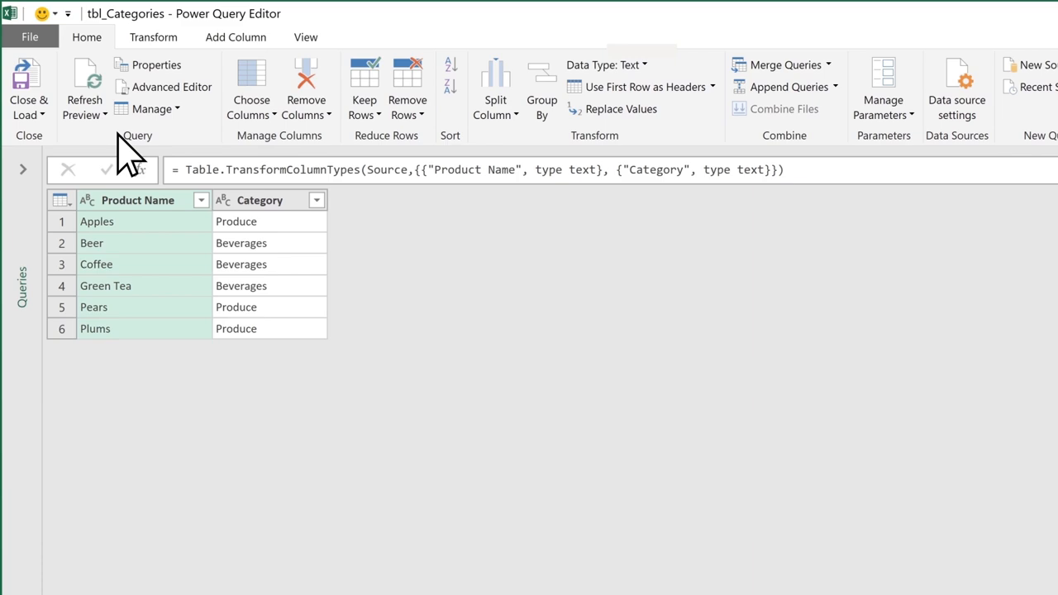
click(41, 95)
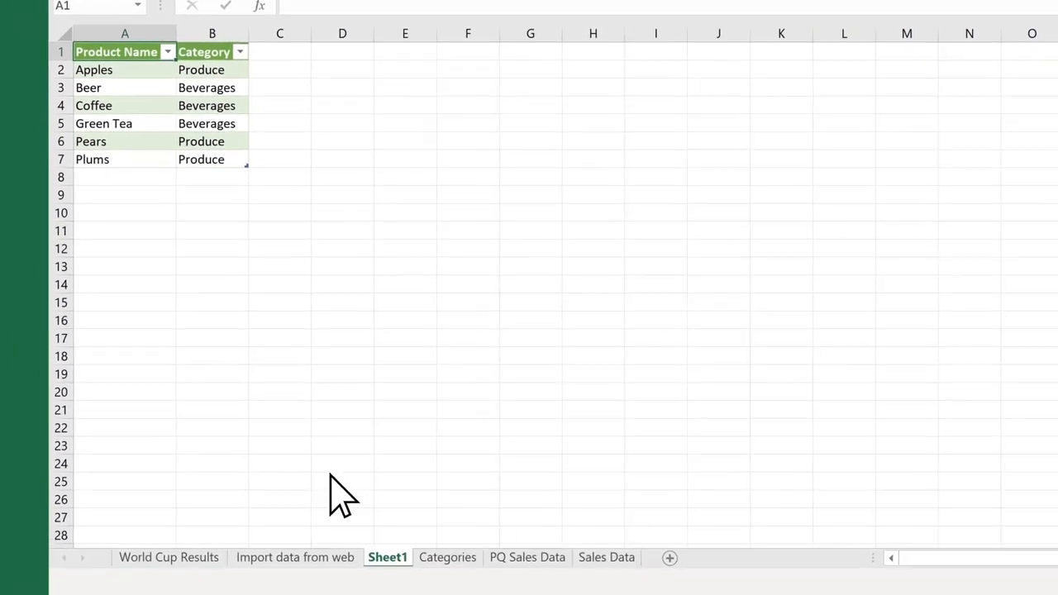
text(PQ Categories)
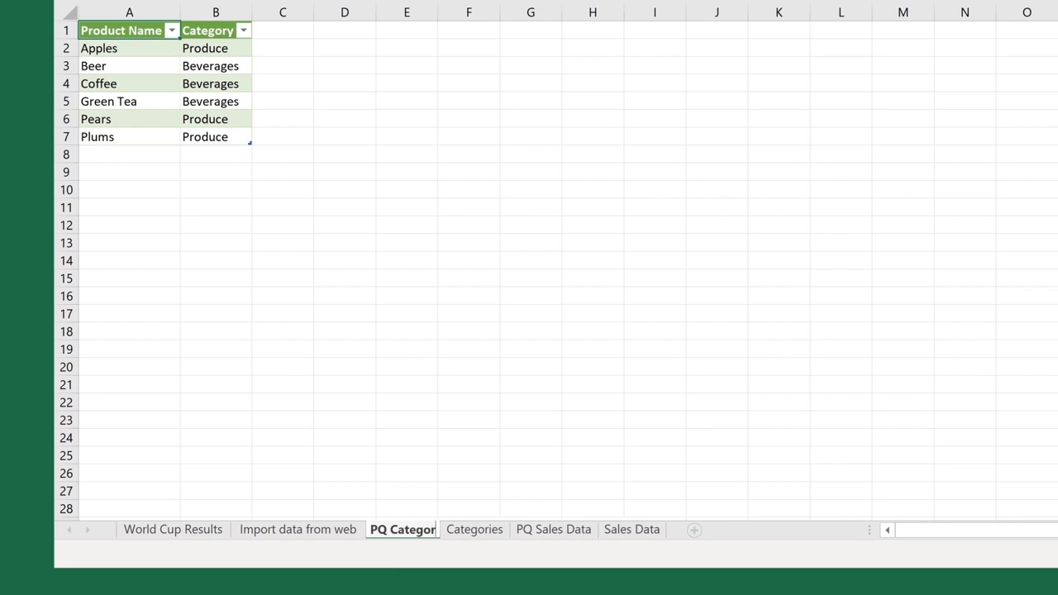
key(Return)
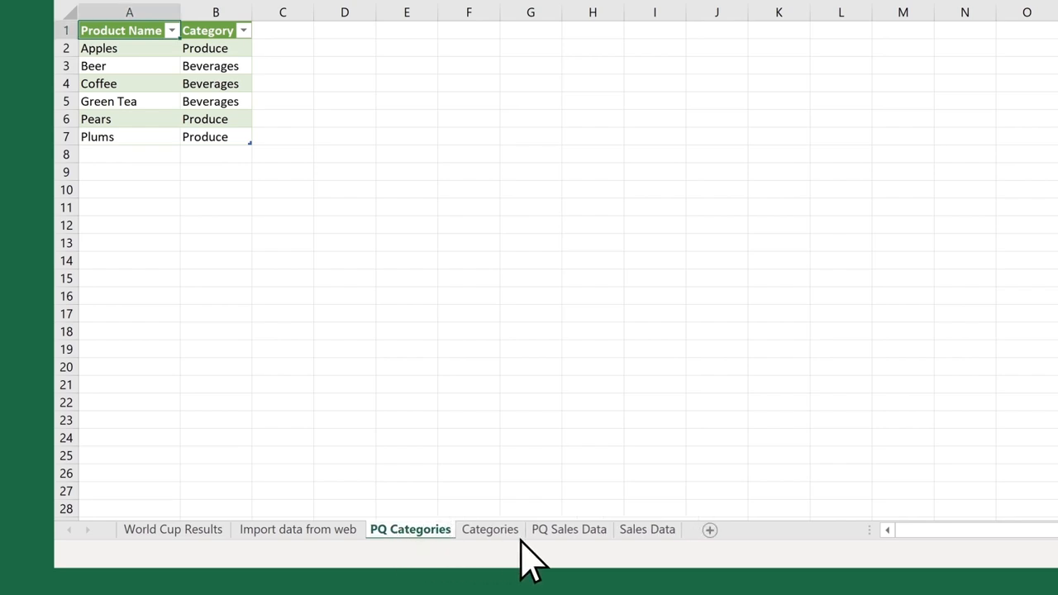
- Open the query behind the PQ Sales Data table for editing in the Power Query Editor
click(578, 533)
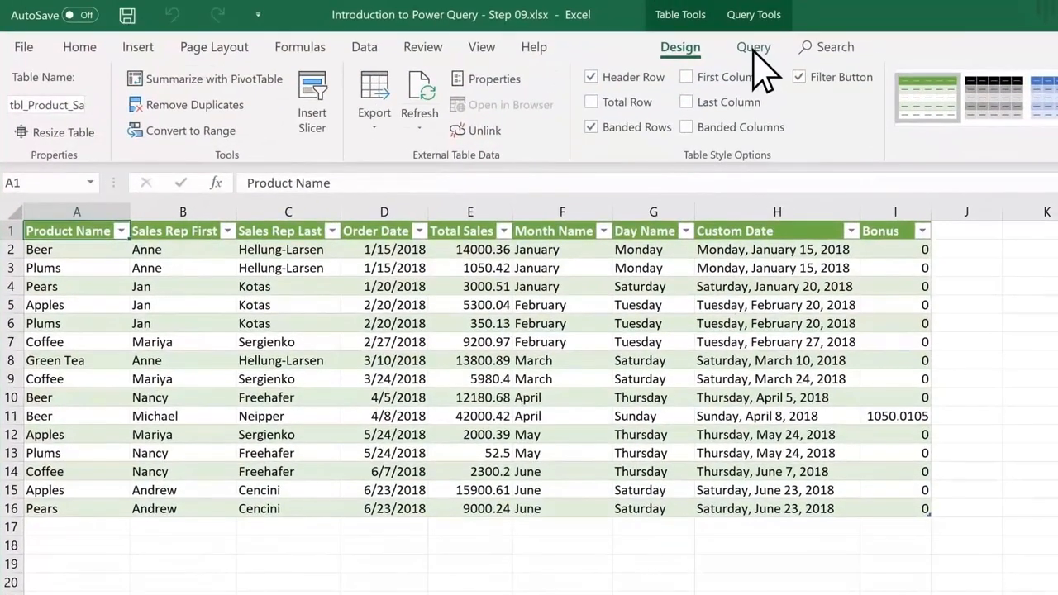
click(753, 47)
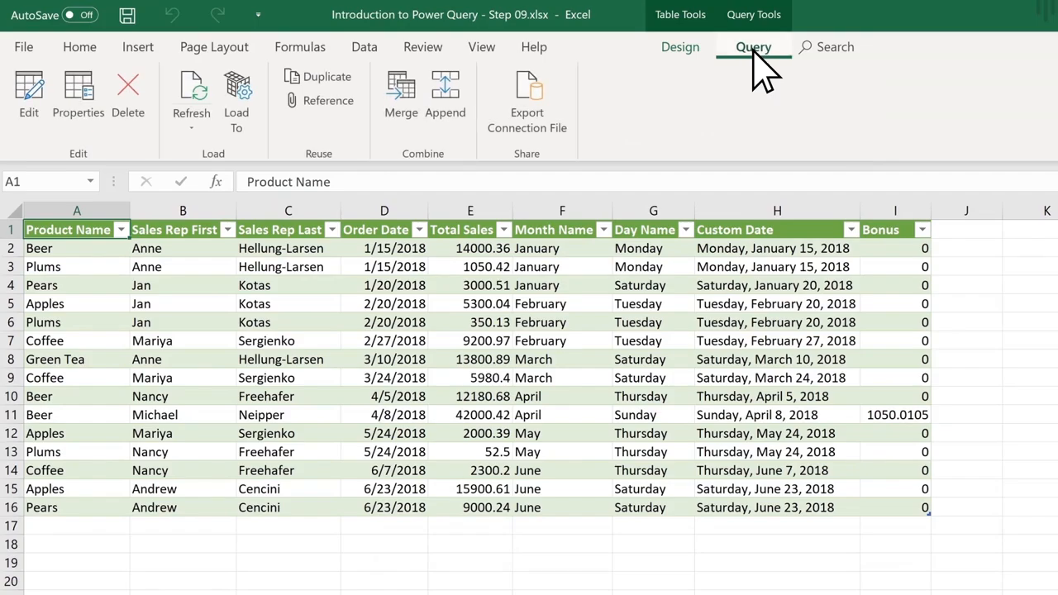
click(30, 99)
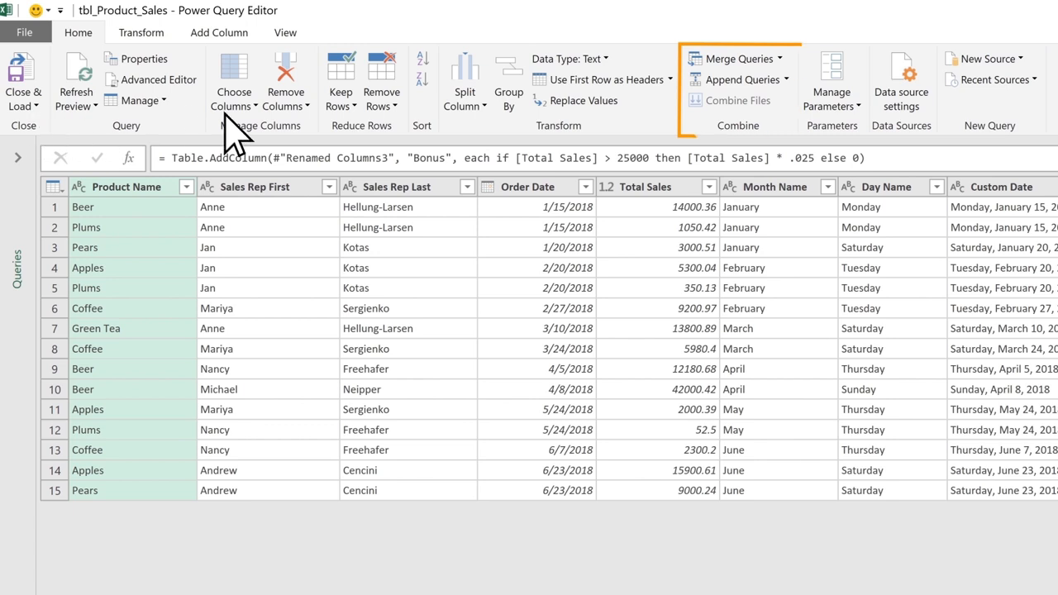
- Merge tbl_Product_Sales with tbl_Categories as a new query, matching on Product Name with a Left Outer join
click(779, 58)
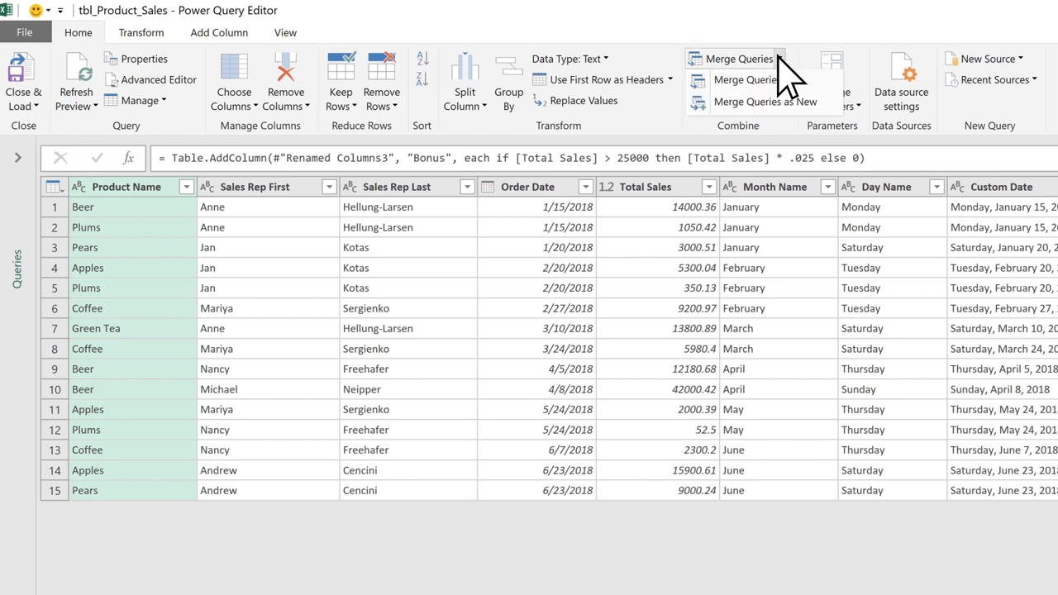
click(820, 102)
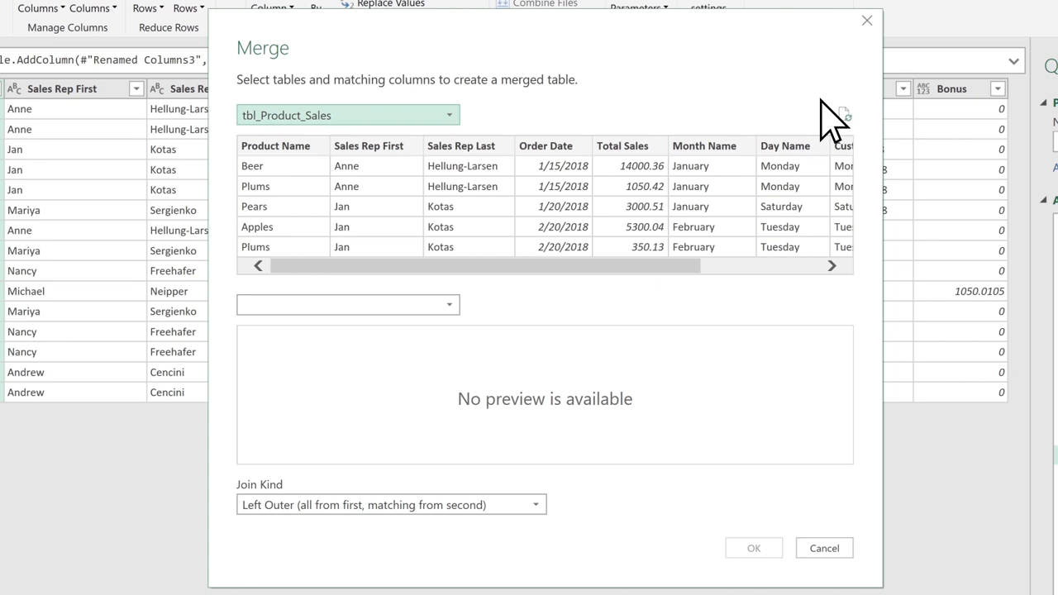
click(314, 145)
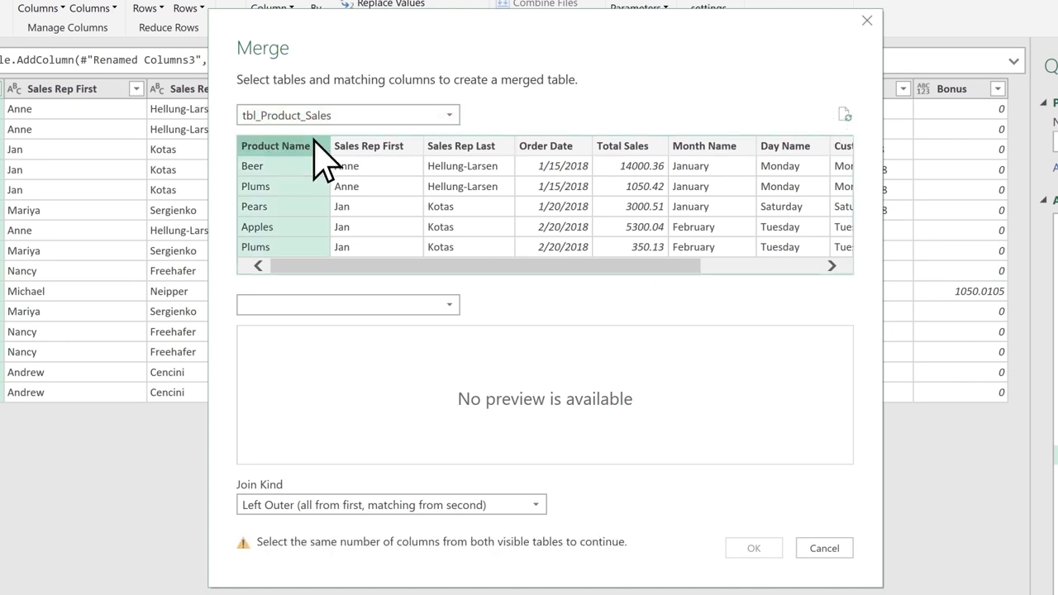
click(449, 304)
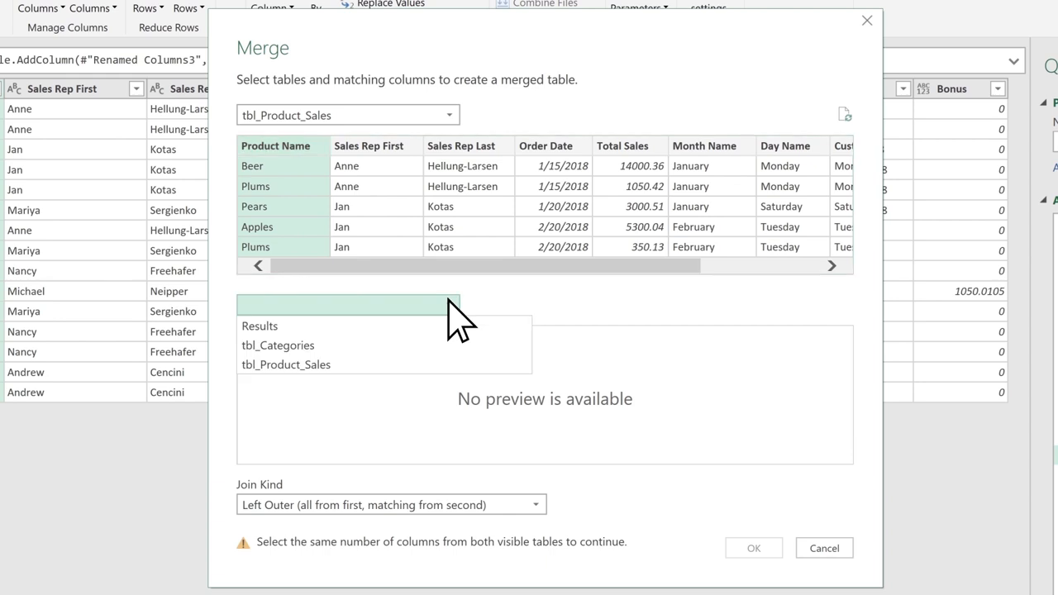
click(322, 346)
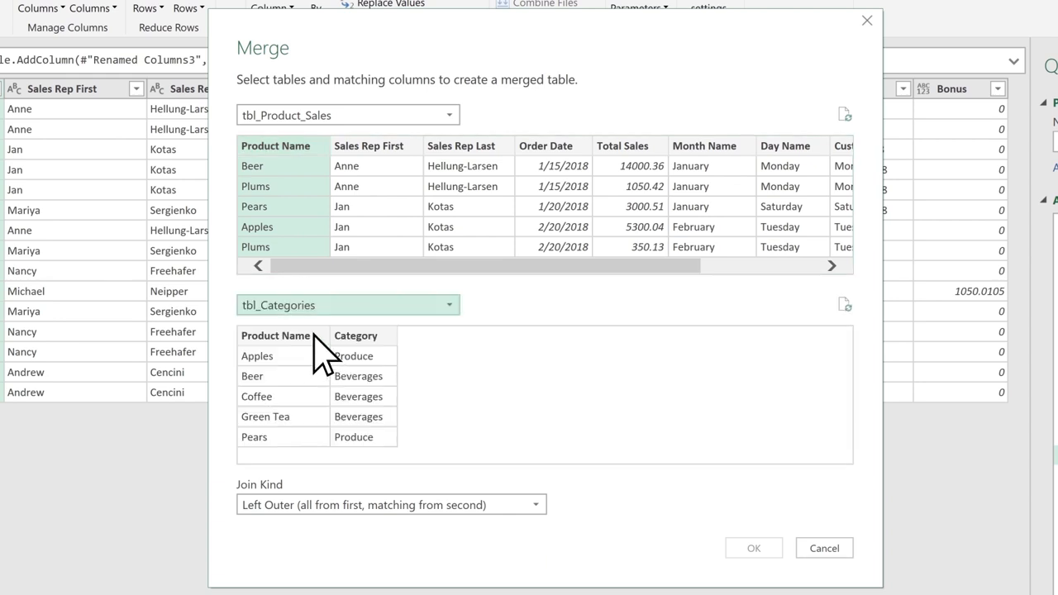
click(313, 335)
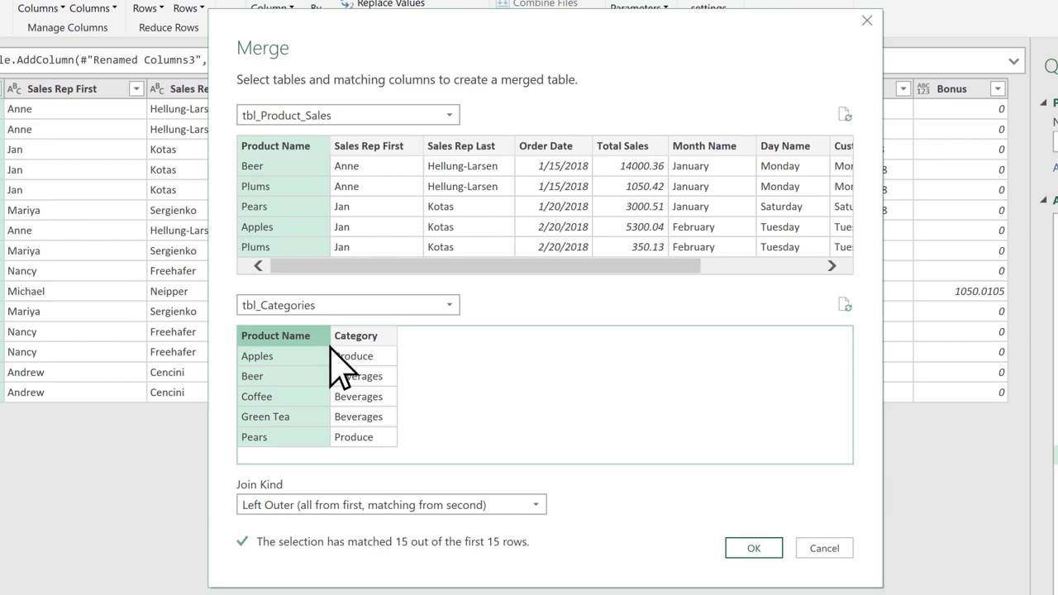
click(753, 548)
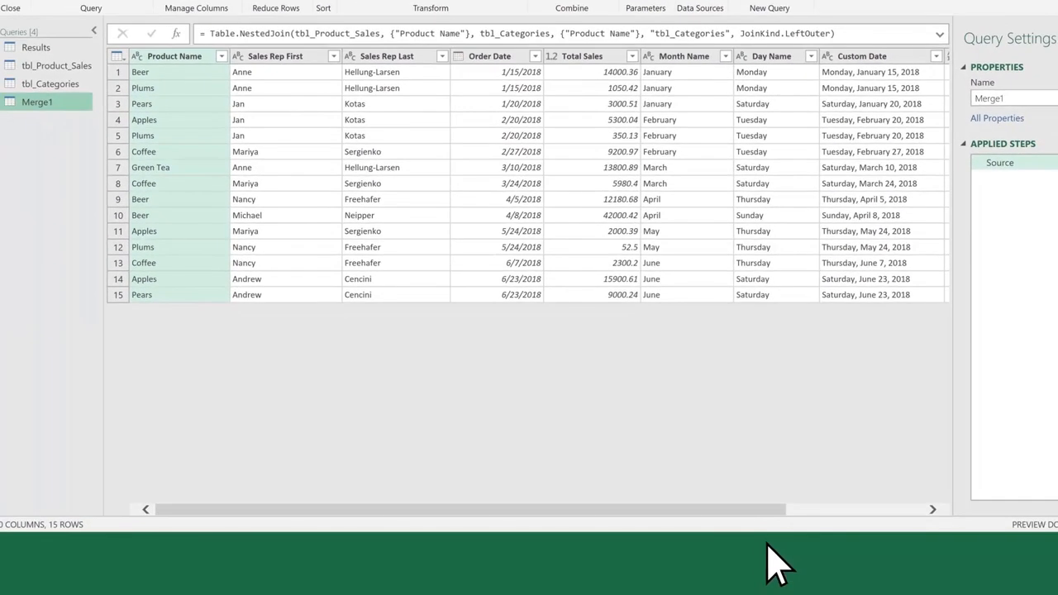
- Expand the merged tbl_Categories column to include only the Category field, leaving out Product Name
drag(747, 527, 885, 507)
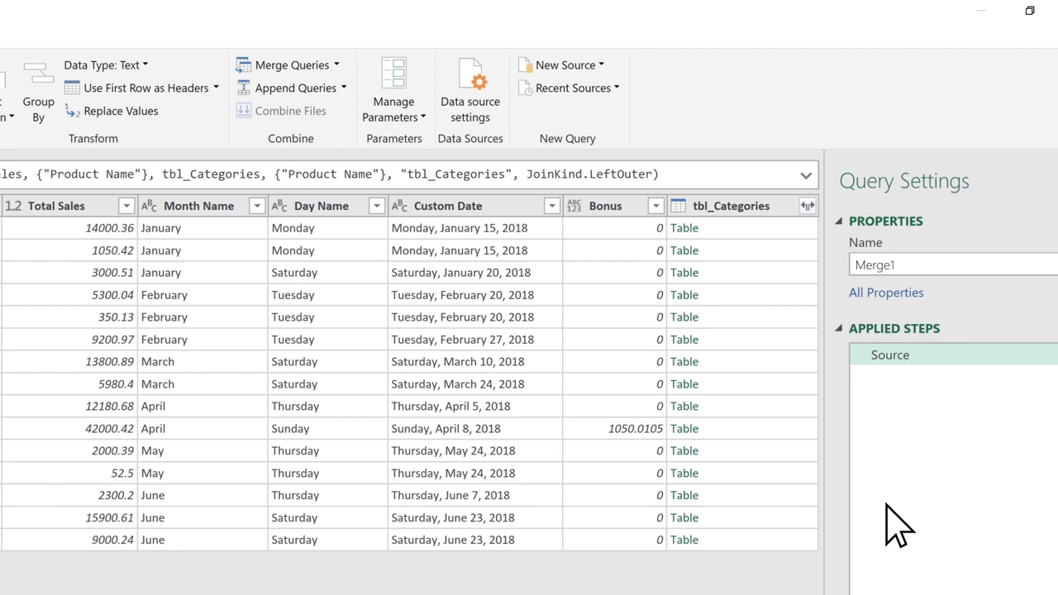
click(806, 205)
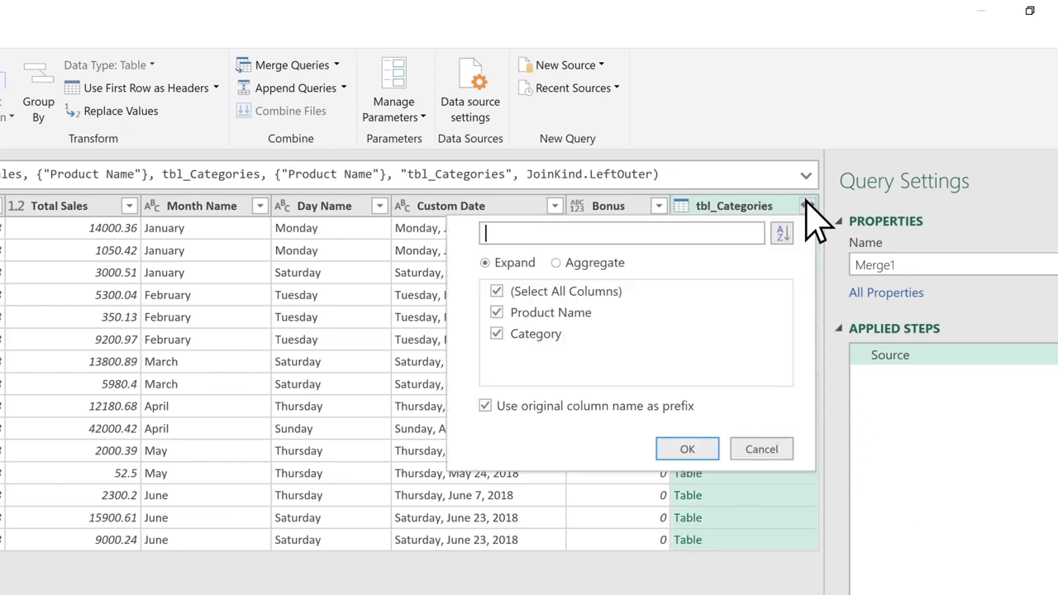
click(496, 313)
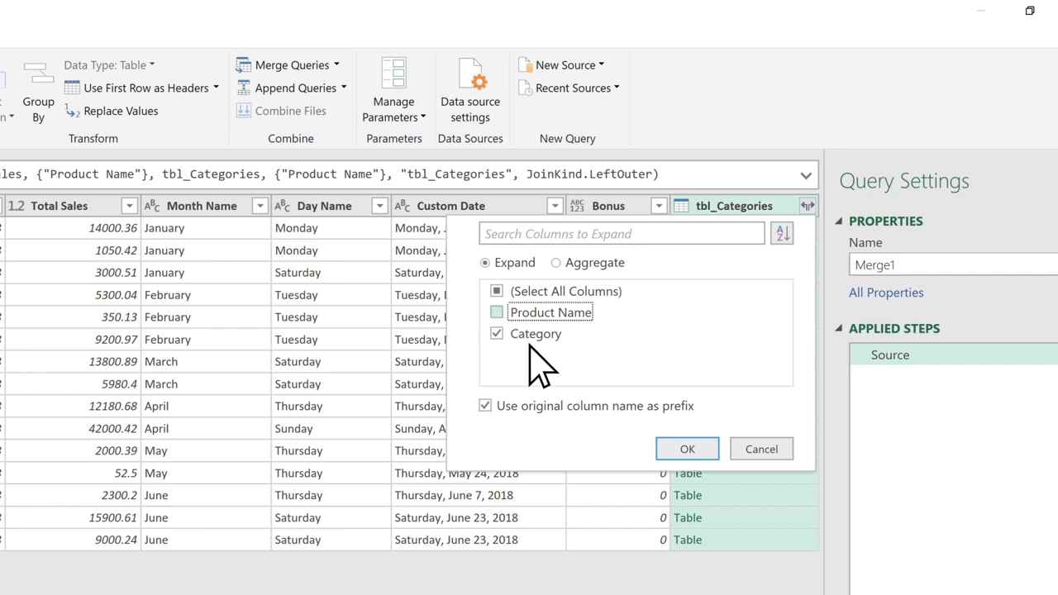
click(699, 449)
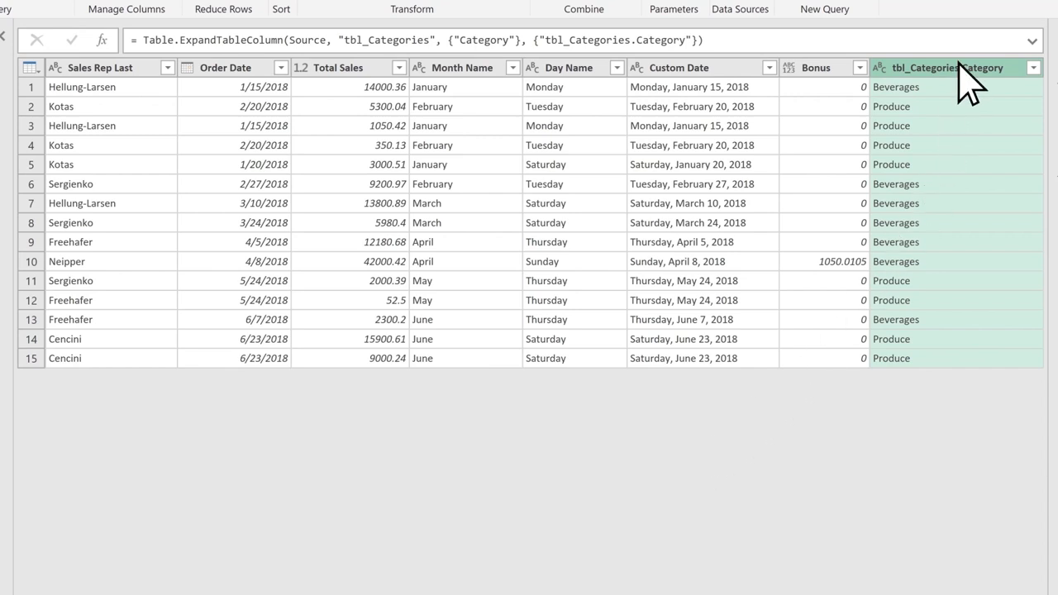
- Move the tbl_Categories.Category column to the front of the table and rename it Categories
drag(963, 69, 37, 69)
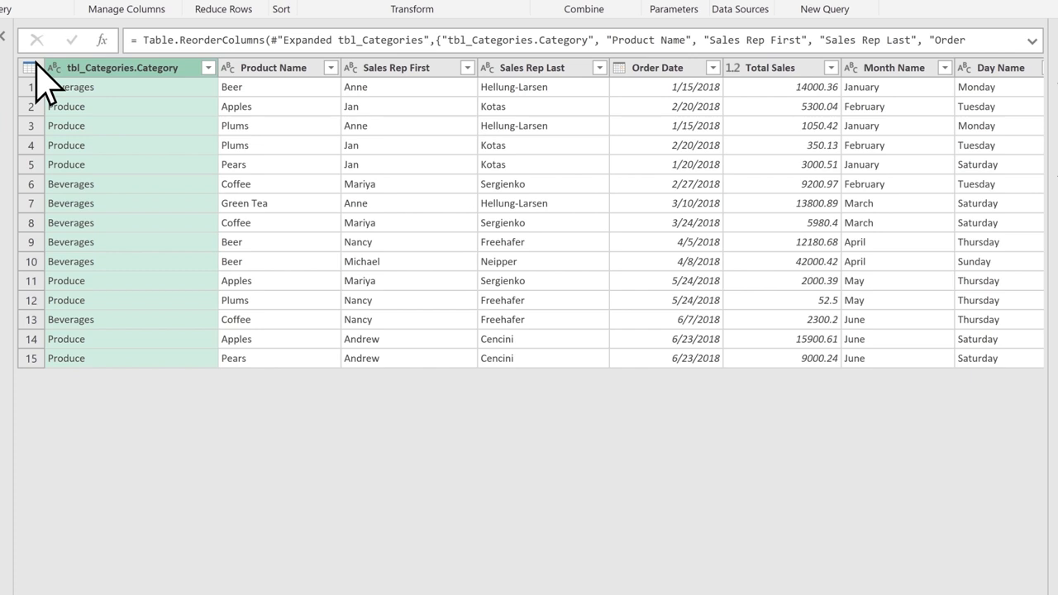
double_click(187, 71)
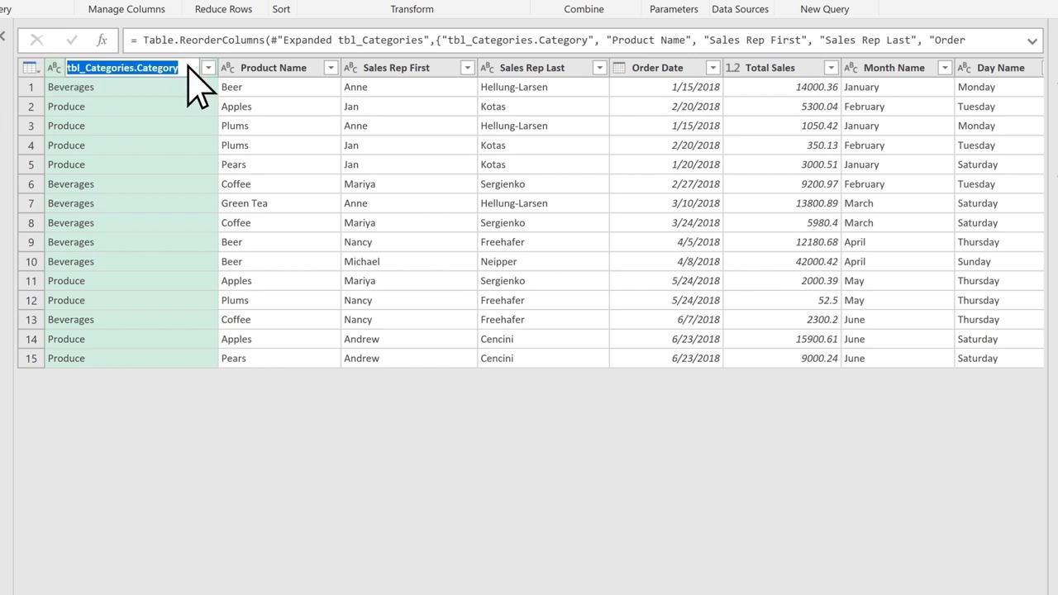
text(Categories)
key(Return)
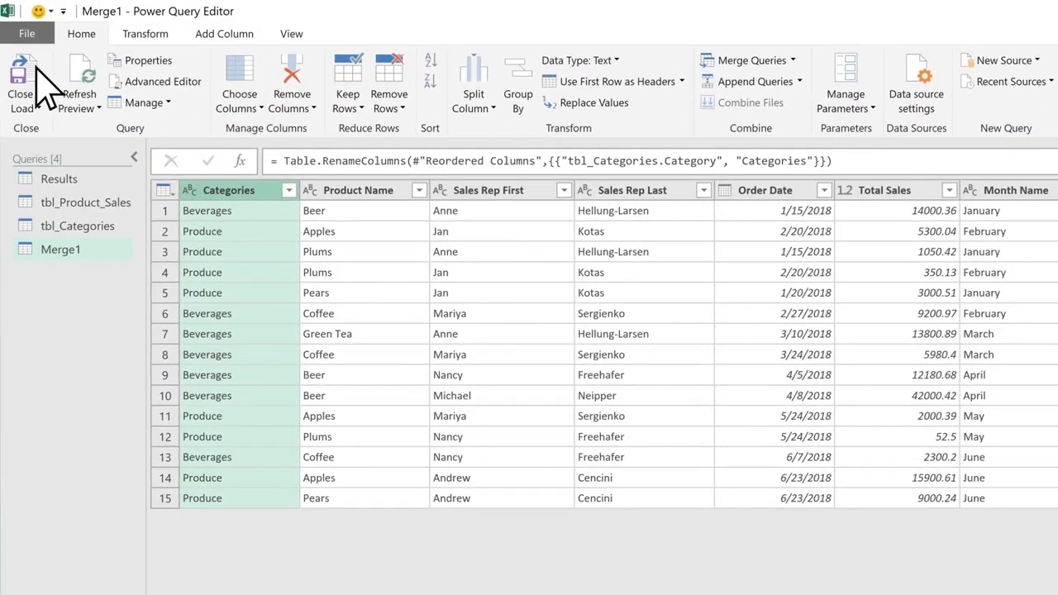
- Close and load the merged query to a new worksheet and rename that sheet PQ Merge
click(36, 64)
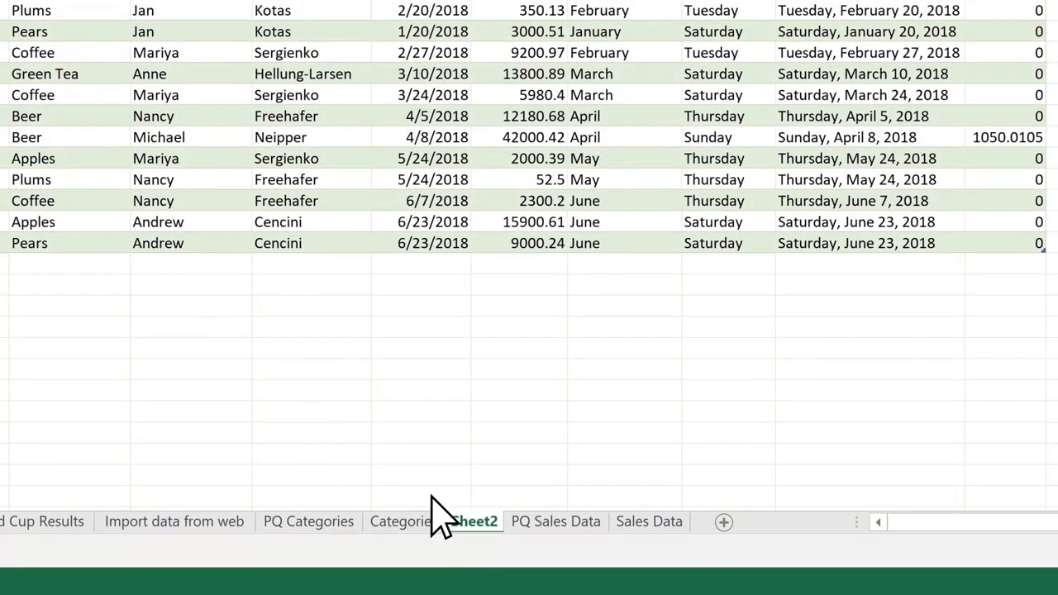
double_click(474, 522)
text(PQ Merge)
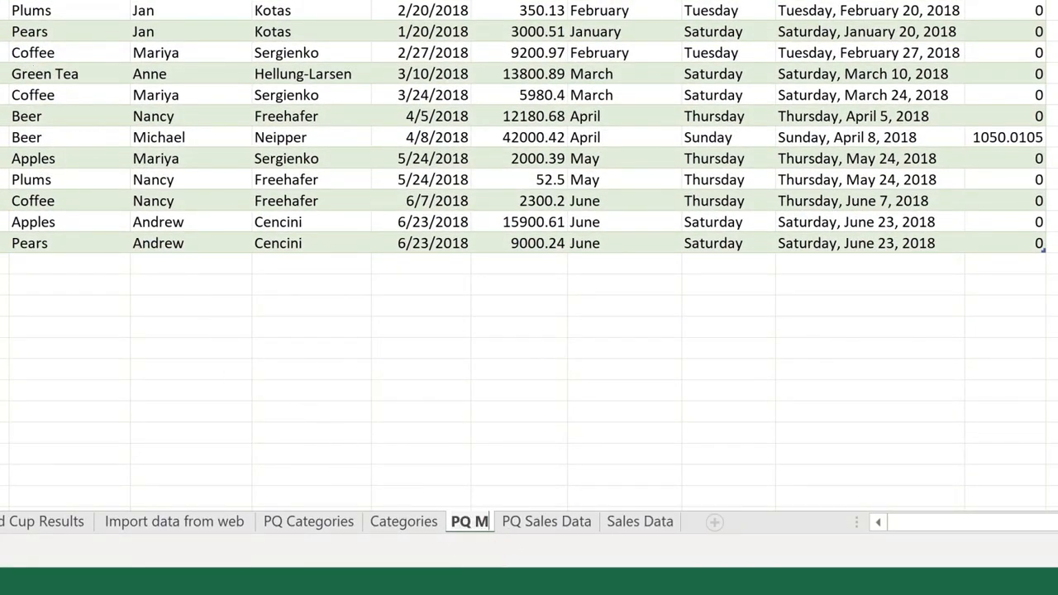
key(Return)
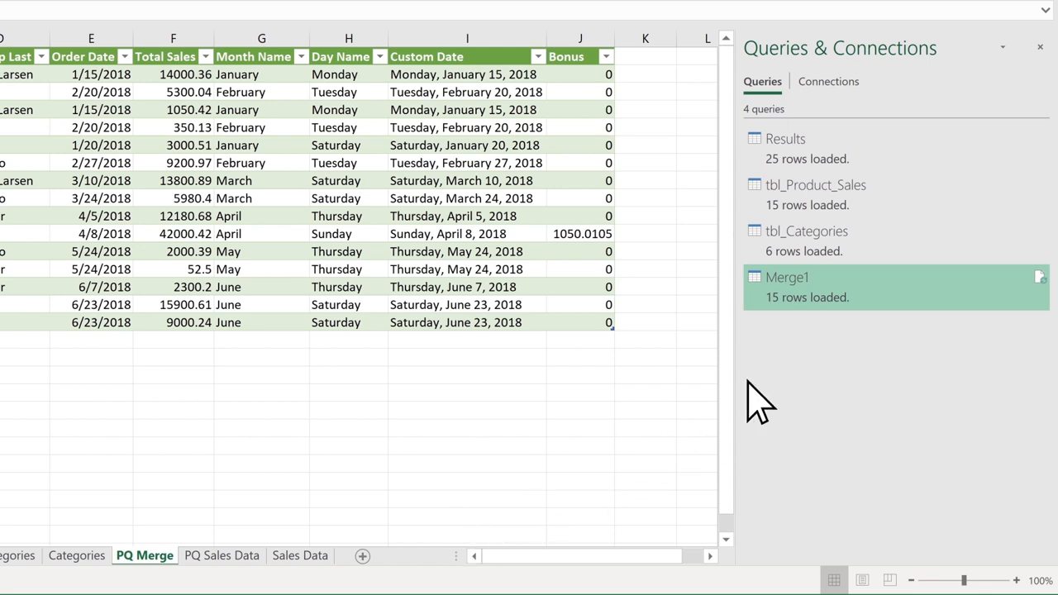
- Rename the Merge1 query to Merge Tables in its query properties
mouse_move(859, 273)
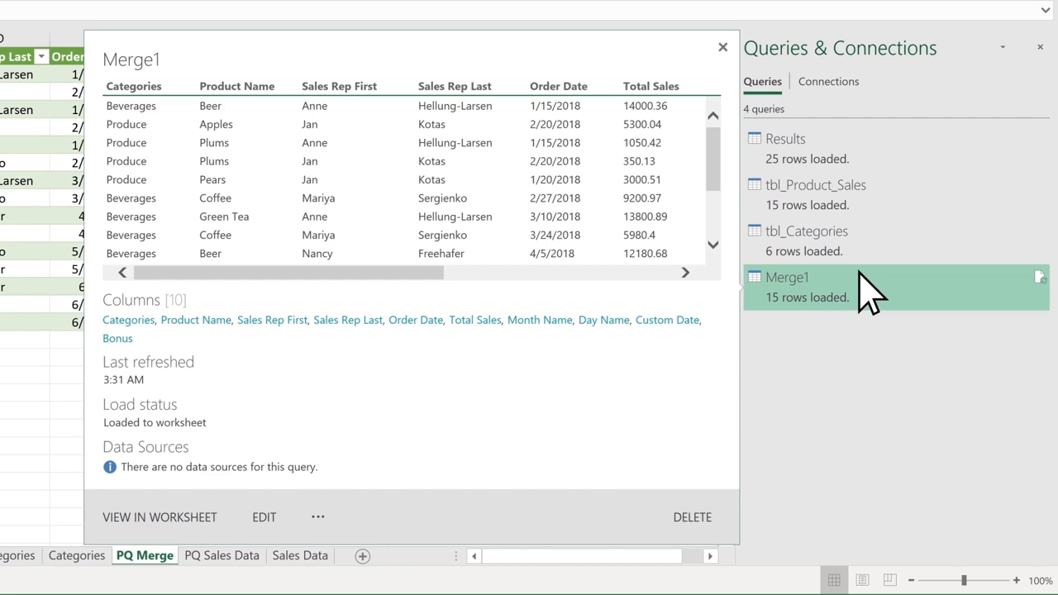
click(317, 517)
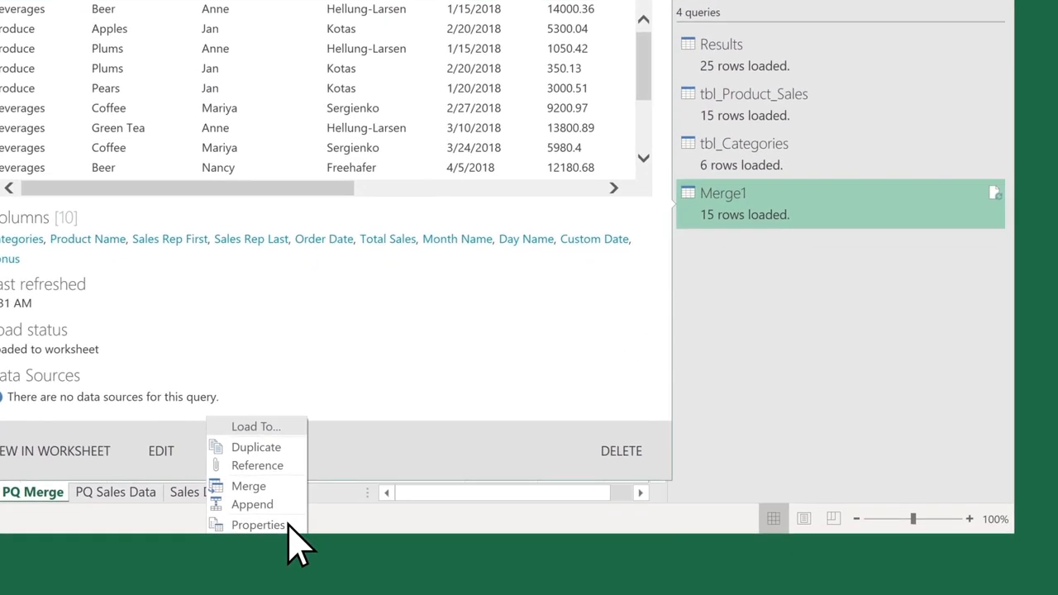
click(355, 585)
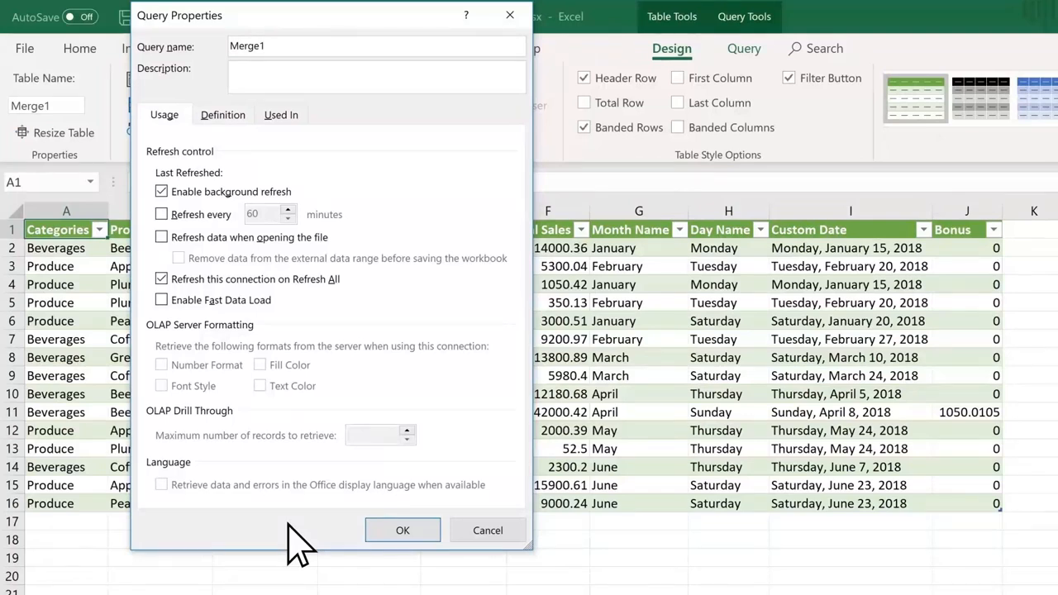
key(BackSpace)
text(Tables)
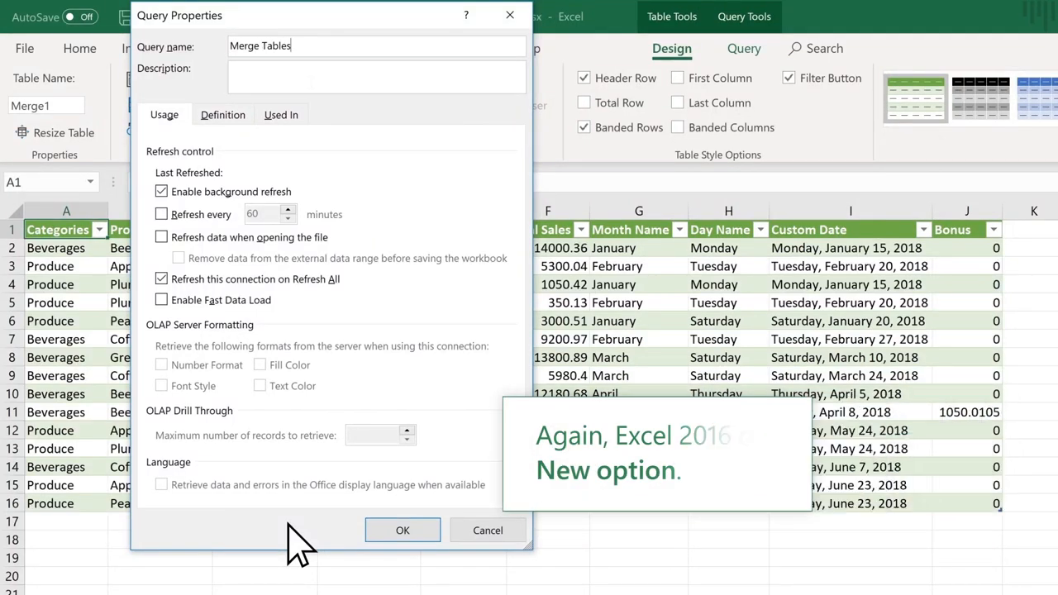
click(424, 524)
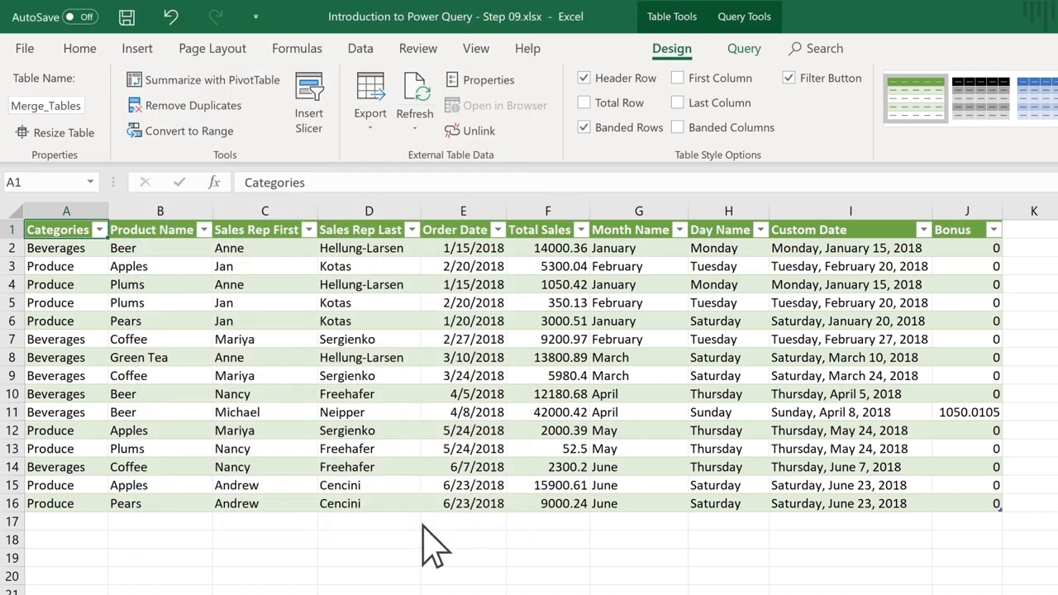